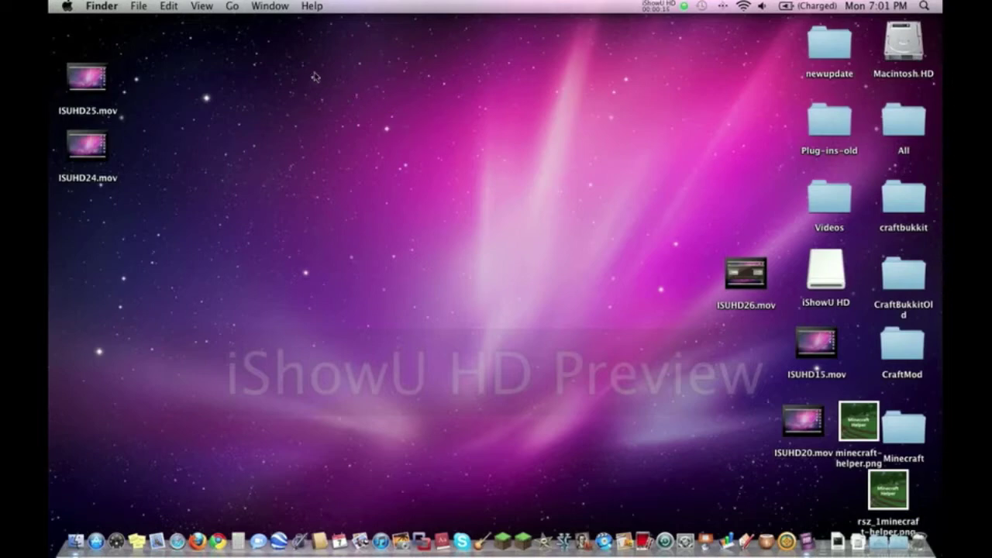
Step: Launch AirPort Utility from Spotlight by searching 'air'
left_click_drag(305, 67, 667, 343)
left_click(923, 6)
type("air")
left_click(823, 68)
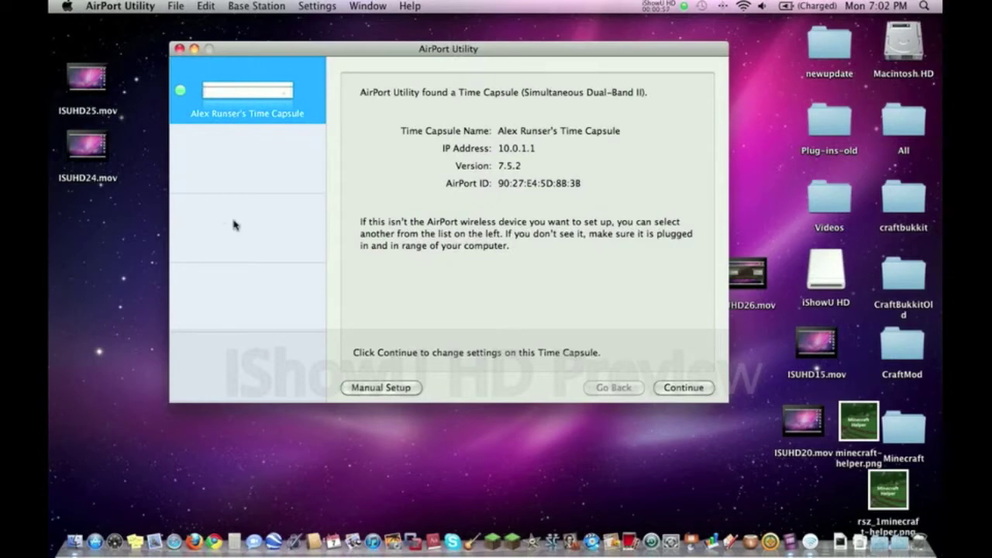
Step: Open the Time Capsule's Advanced > Port Mapping list and begin a new entry
double_click(241, 93)
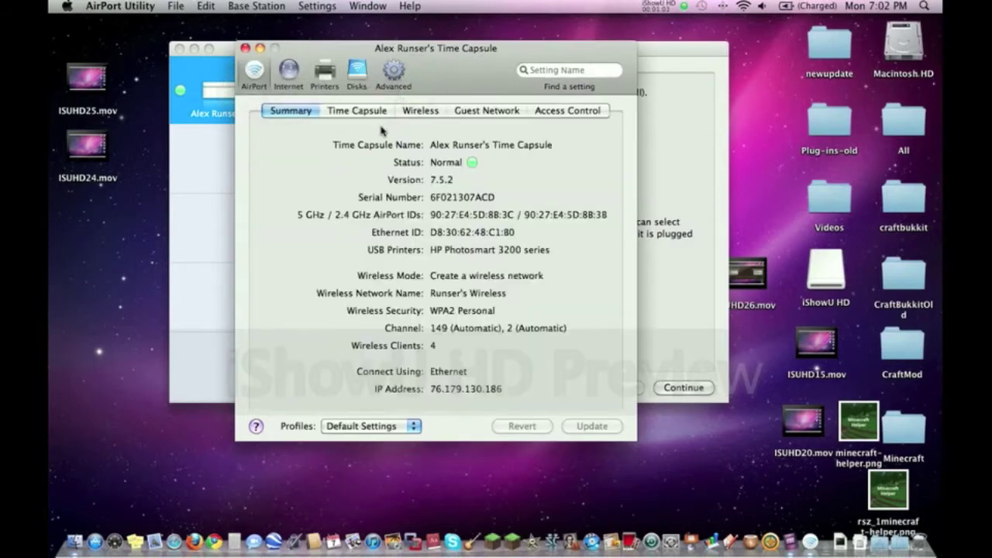
left_click(395, 76)
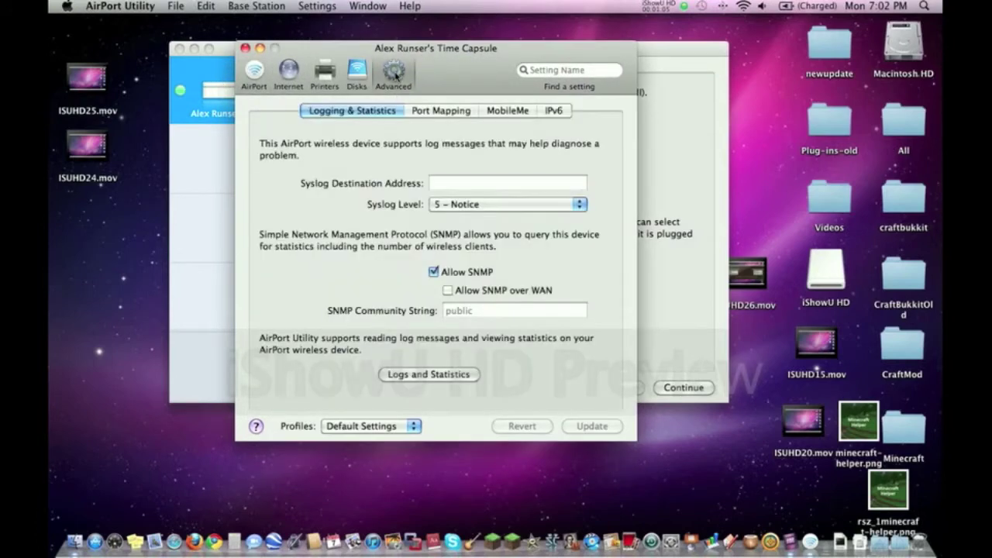
left_click(436, 110)
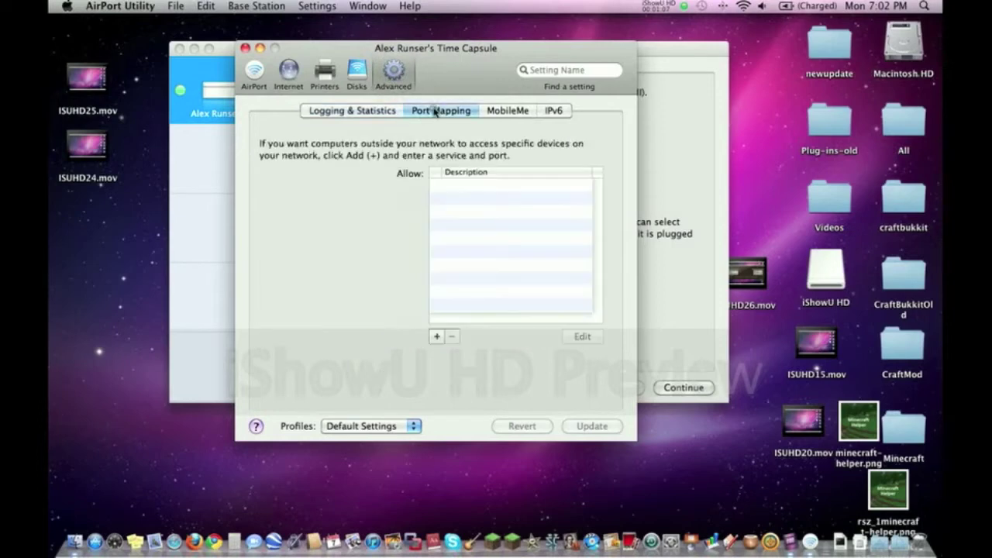
left_click(438, 338)
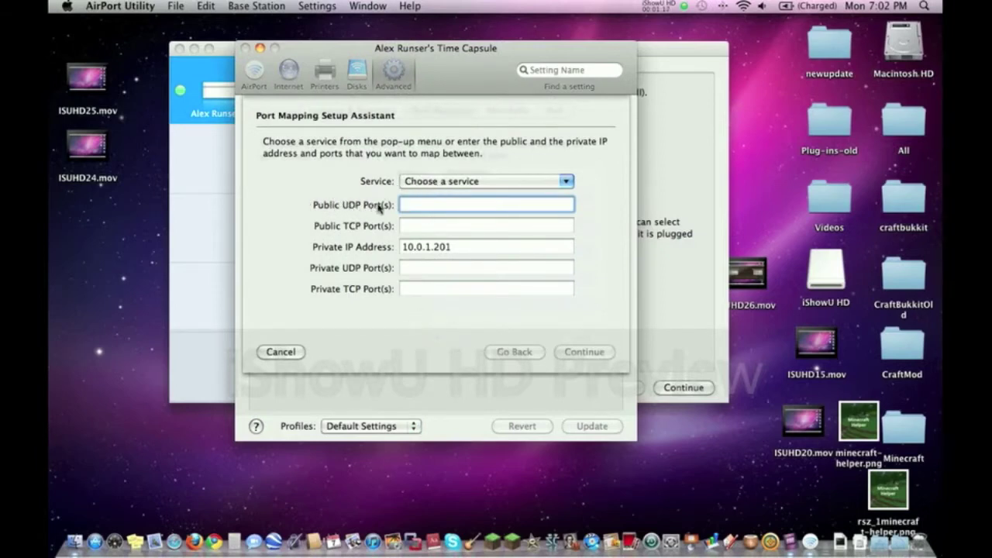
Step: Enter 25565 in the public and private UDP and TCP port fields
left_click(413, 289)
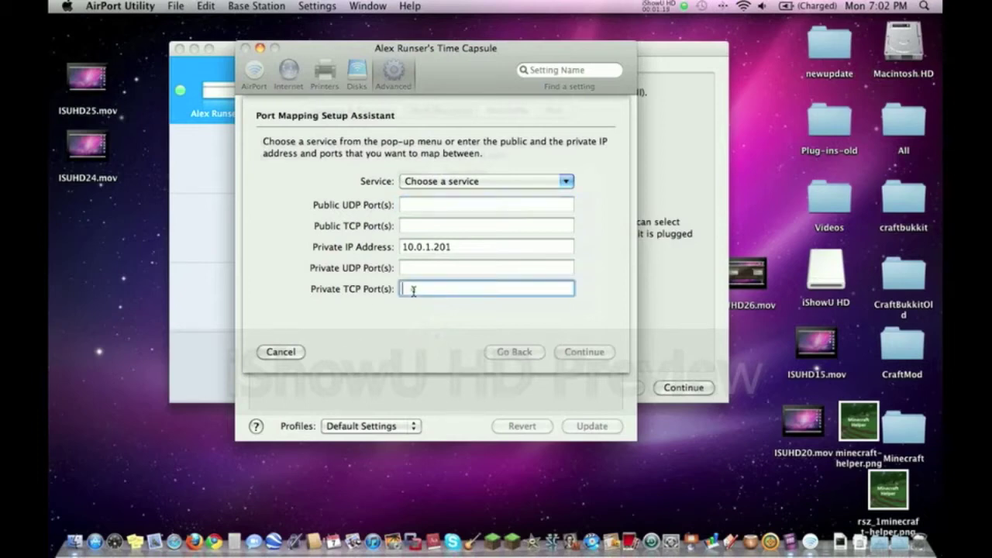
left_click(414, 267)
left_click(414, 205)
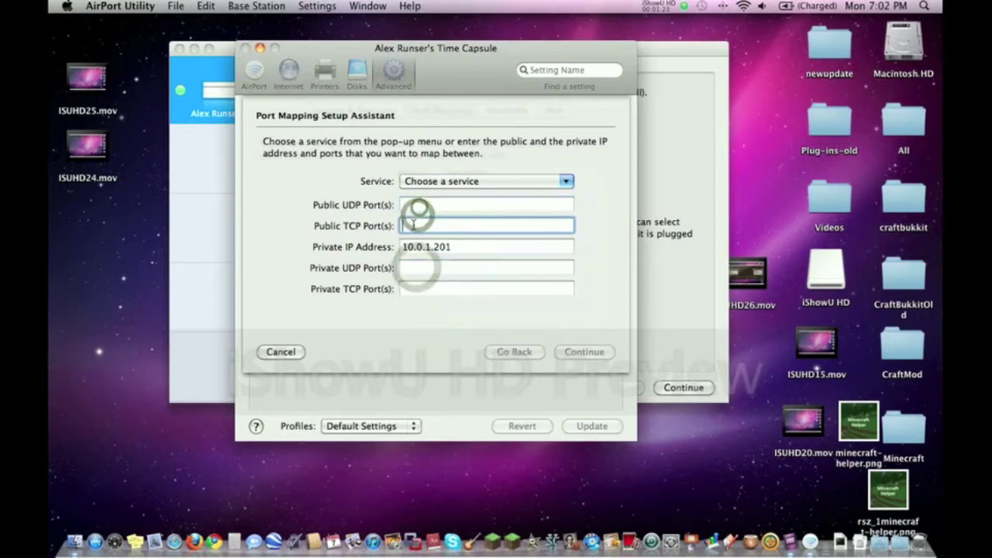
left_click(414, 225)
left_click(435, 205)
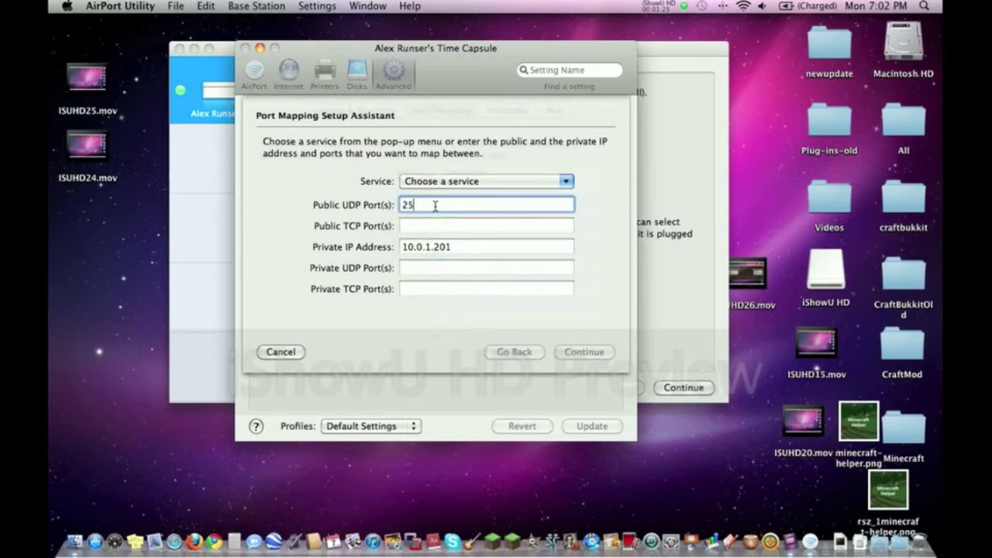
left_click(419, 224)
type("25565")
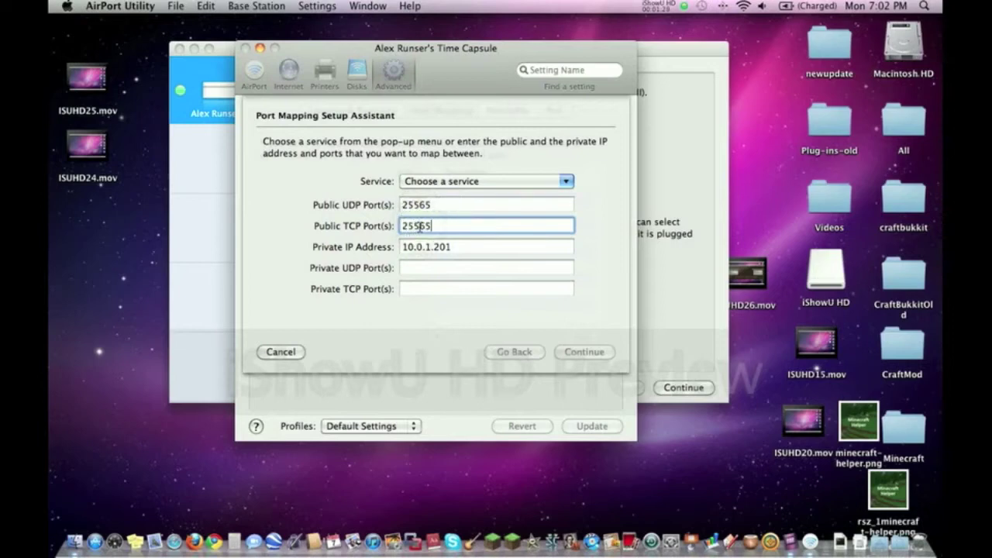
key("Tab")
key("Tab")
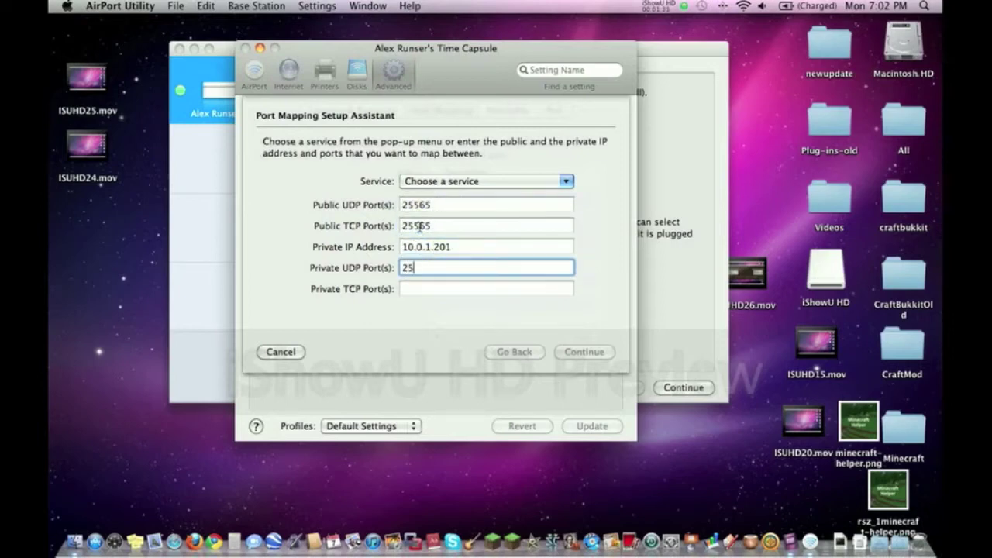
key("Tab")
type("2556")
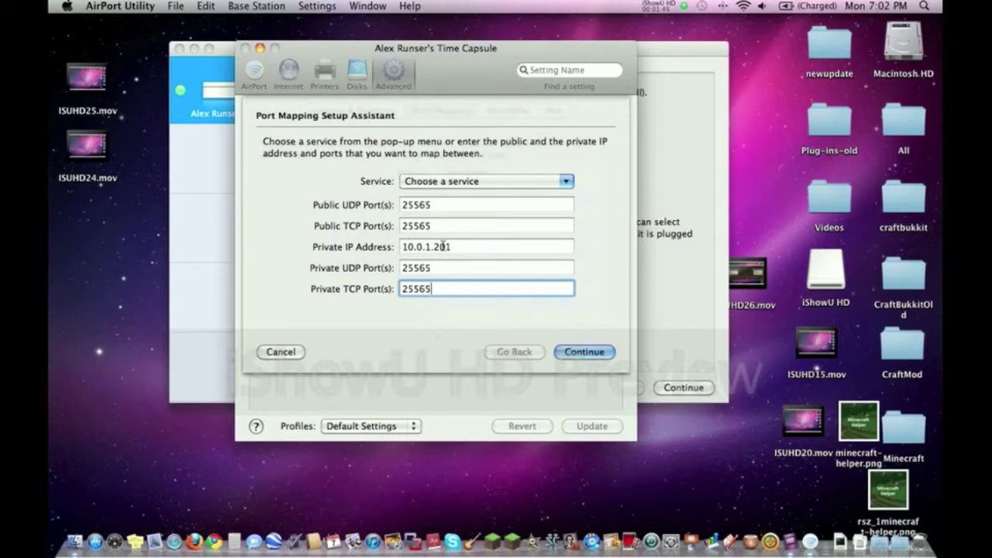
Step: Open CraftMod's server.properties in TextEdit to check server-ip 10.0.1.3
double_click(900, 347)
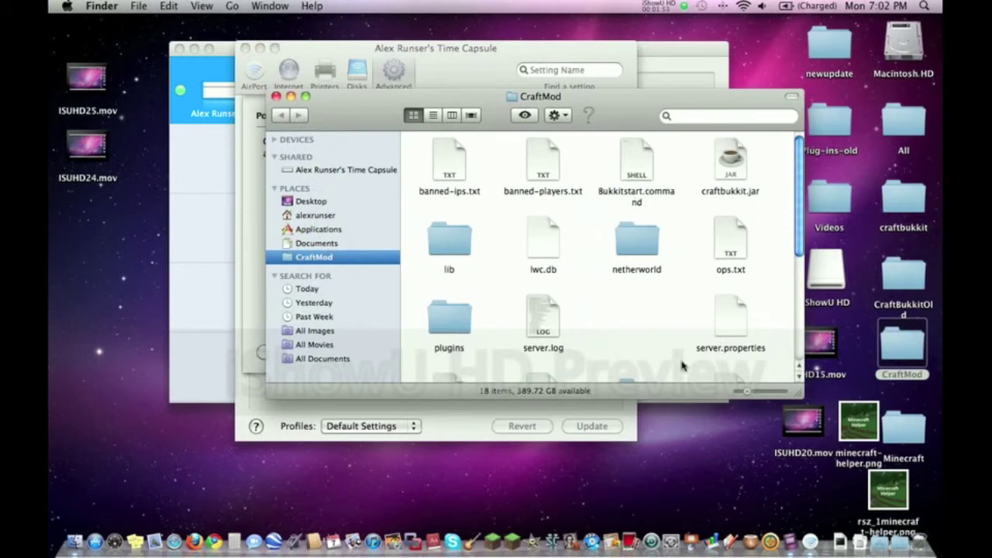
double_click(726, 313)
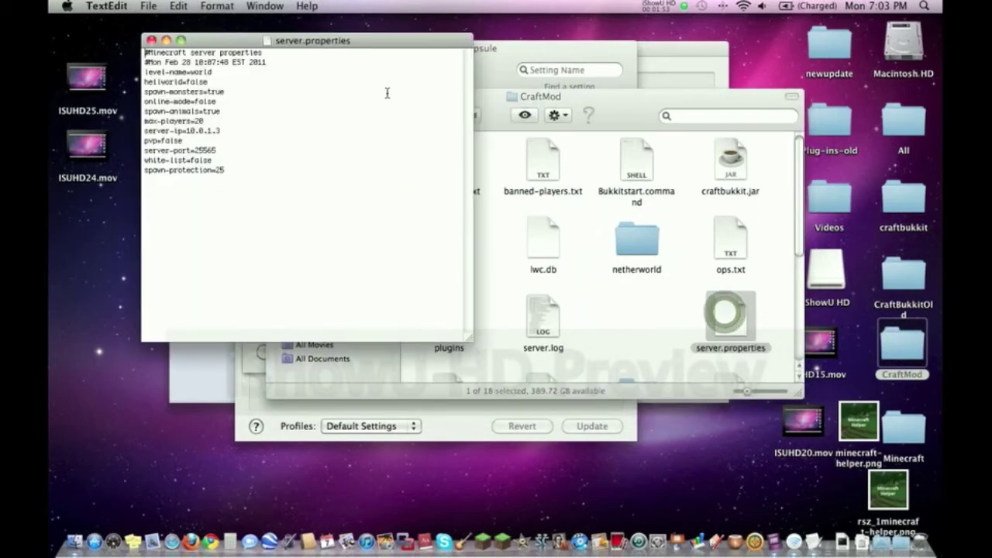
left_click(481, 59)
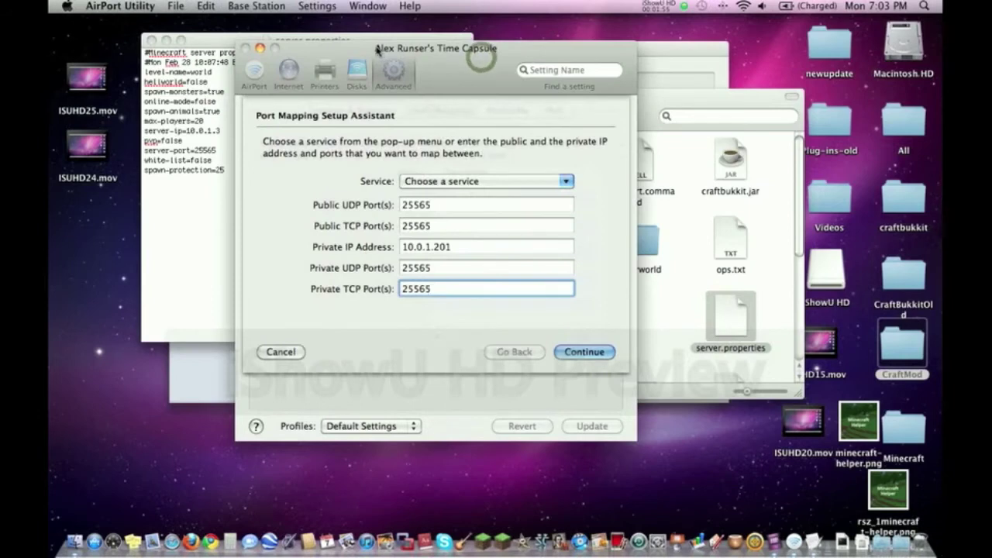
Step: Change the mapping's private IP address from 10.0.1.201 to 10.0.1.3
left_click_drag(383, 49, 255, 146)
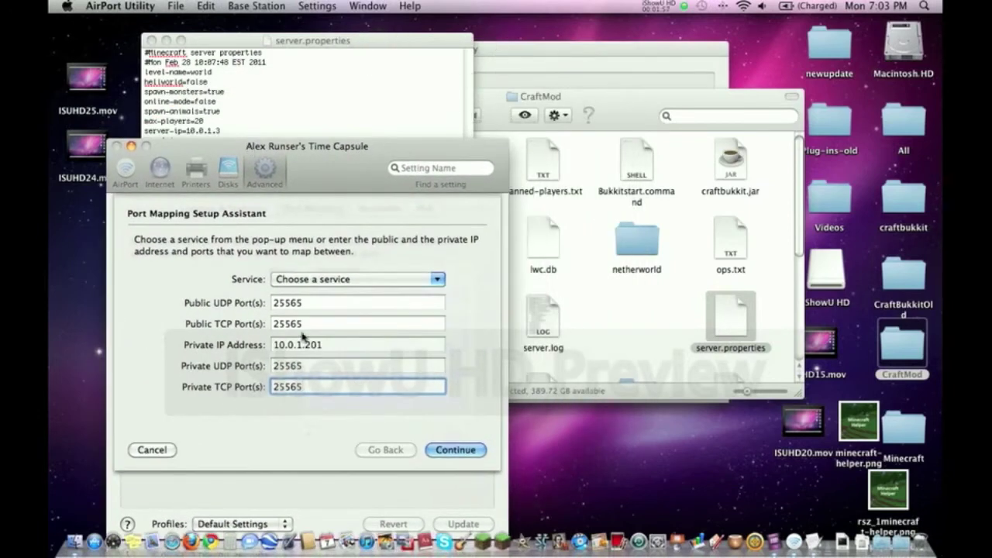
double_click(322, 343)
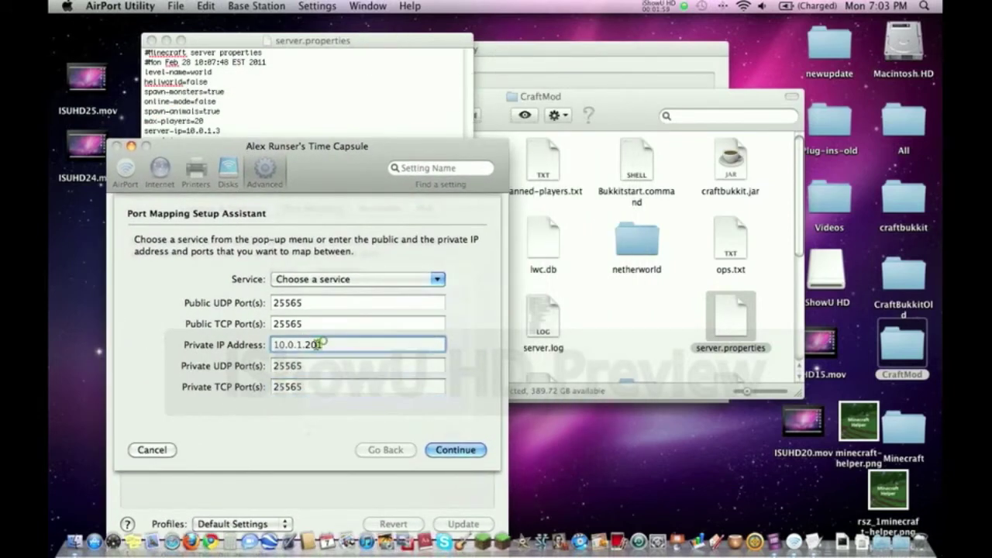
type("1")
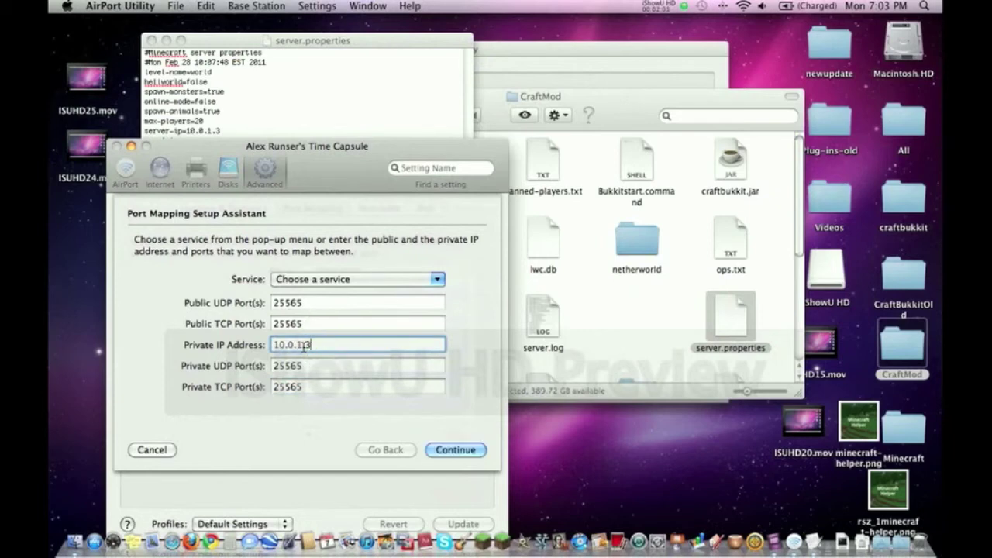
key("BackSpace")
type("3")
Step: Name the entry 'Minecraft', save it, and update the Time Capsule settings
left_click(444, 454)
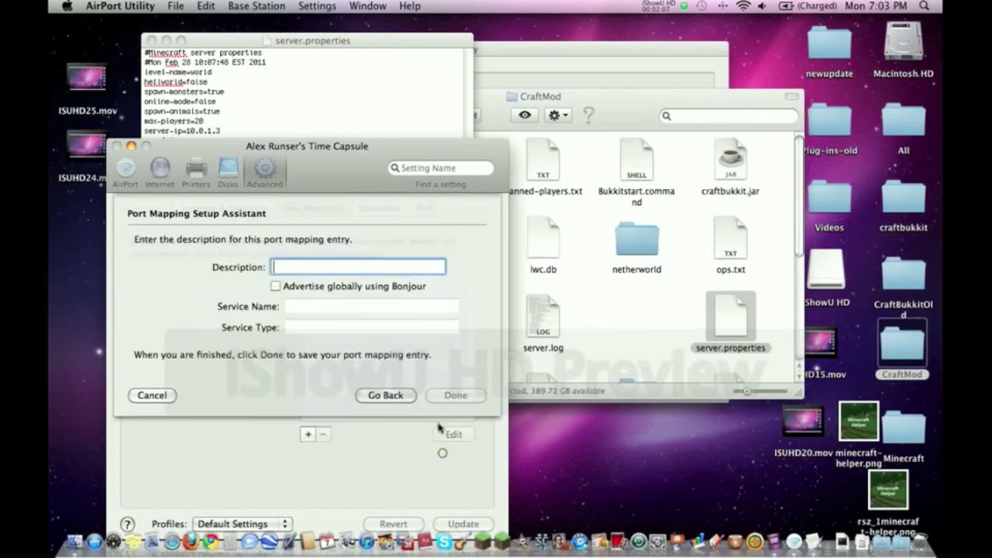
left_click_drag(358, 156, 417, 113)
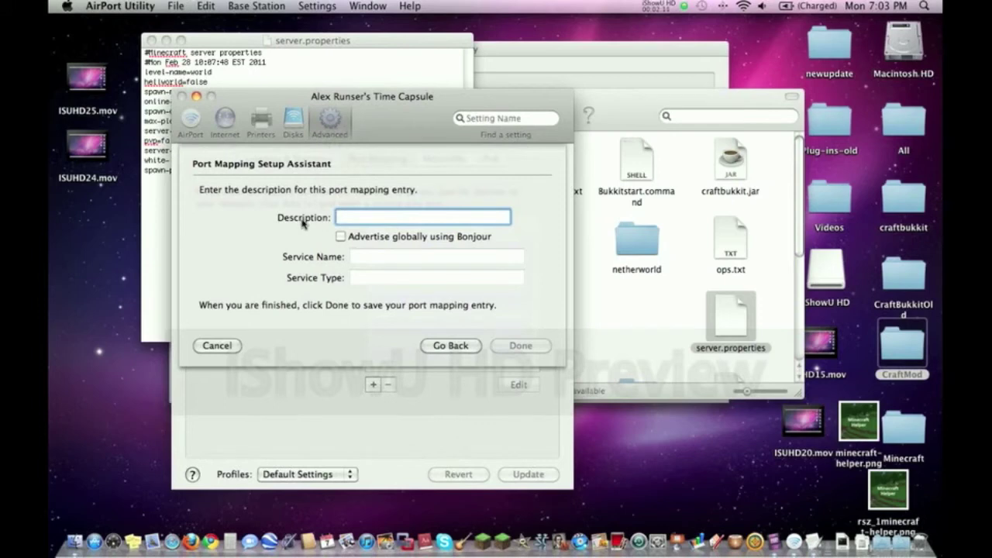
type("Minecraft")
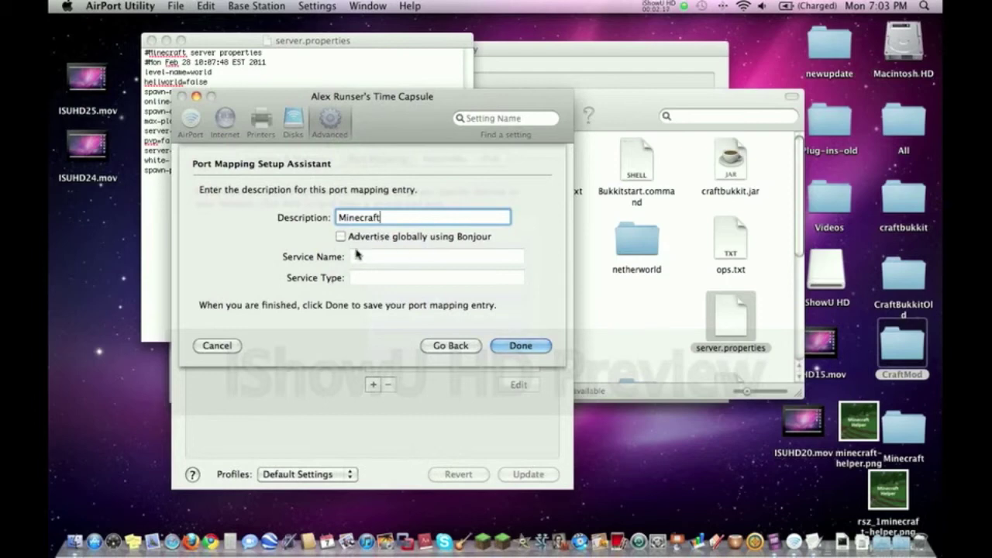
left_click(517, 344)
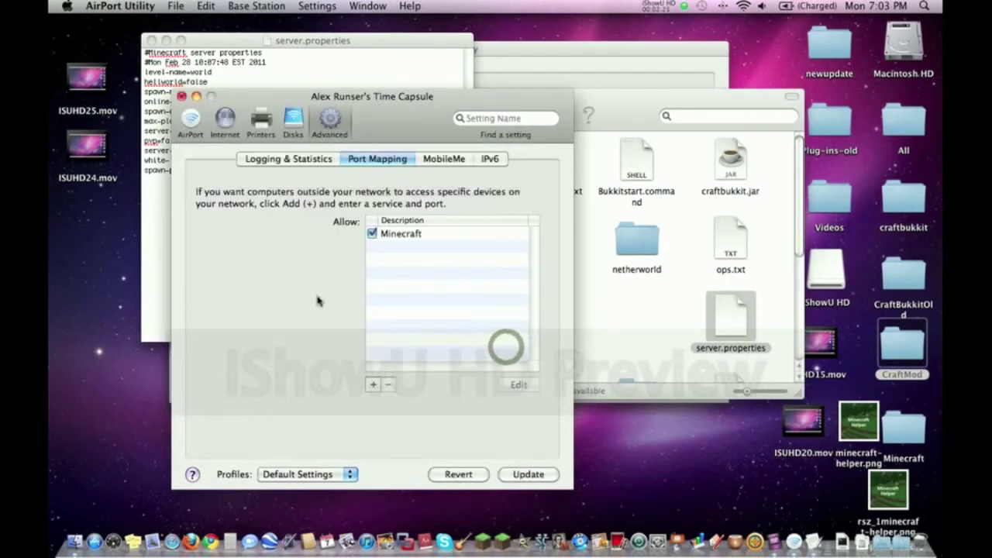
left_click(317, 301)
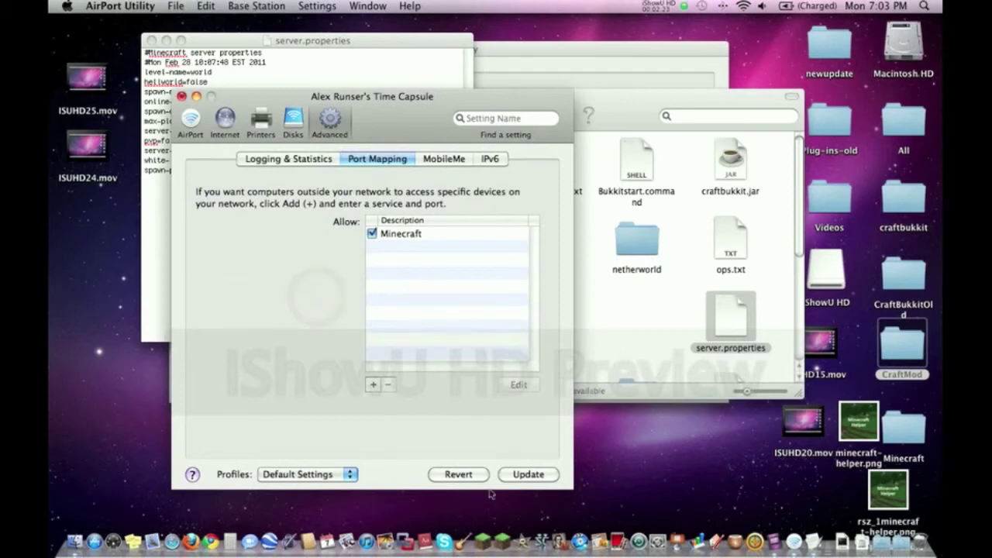
left_click(524, 474)
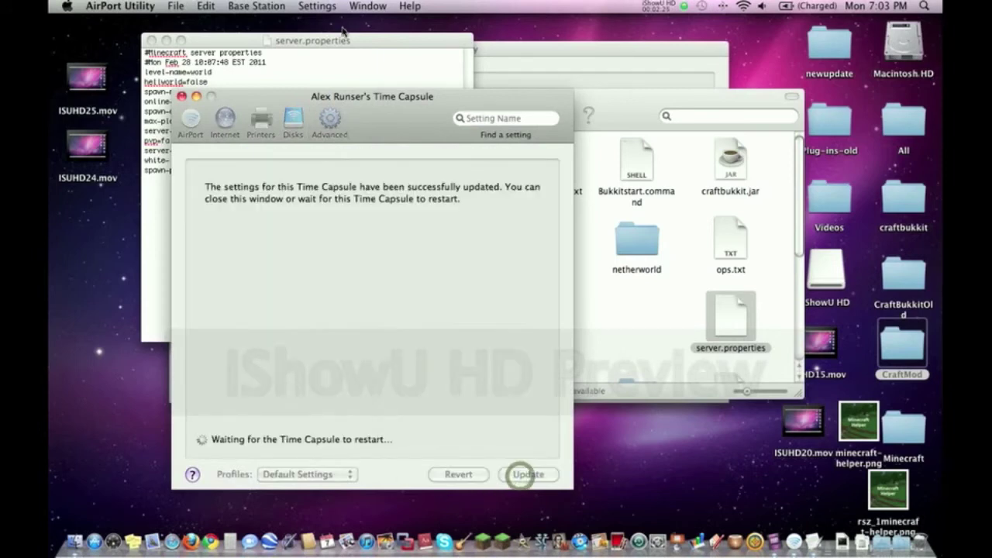
Step: Quit TextEdit with the server.properties document
left_click_drag(375, 101, 399, 65)
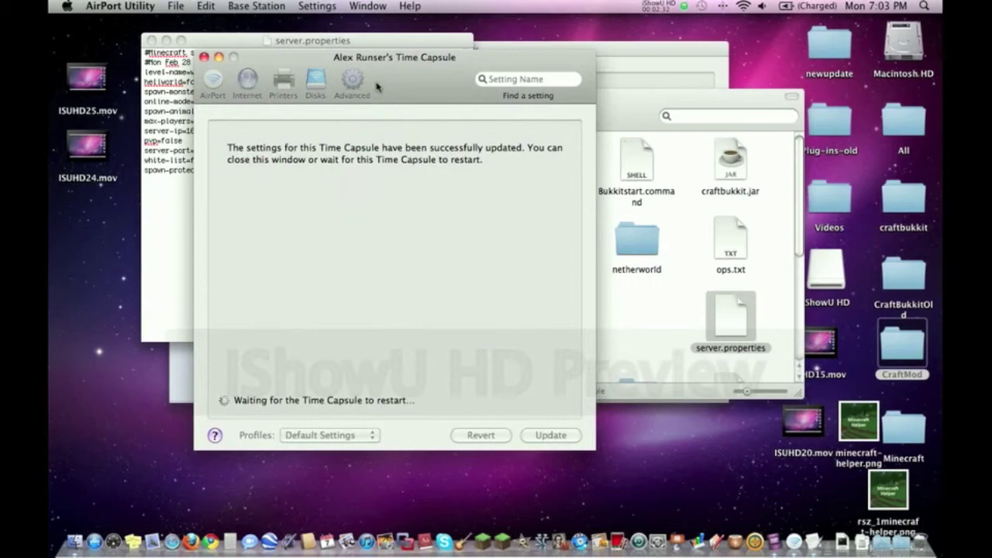
left_click(293, 40)
left_click(106, 5)
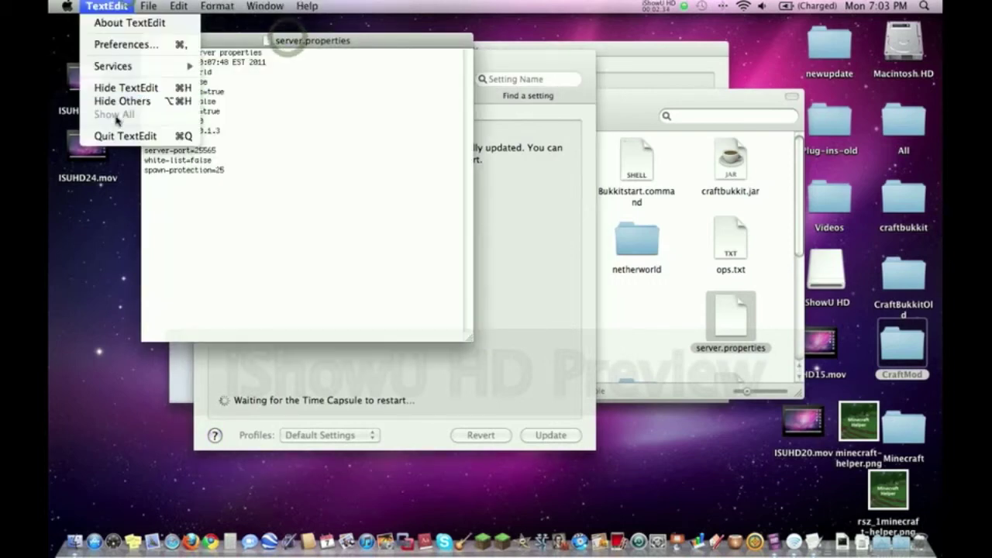
left_click(122, 136)
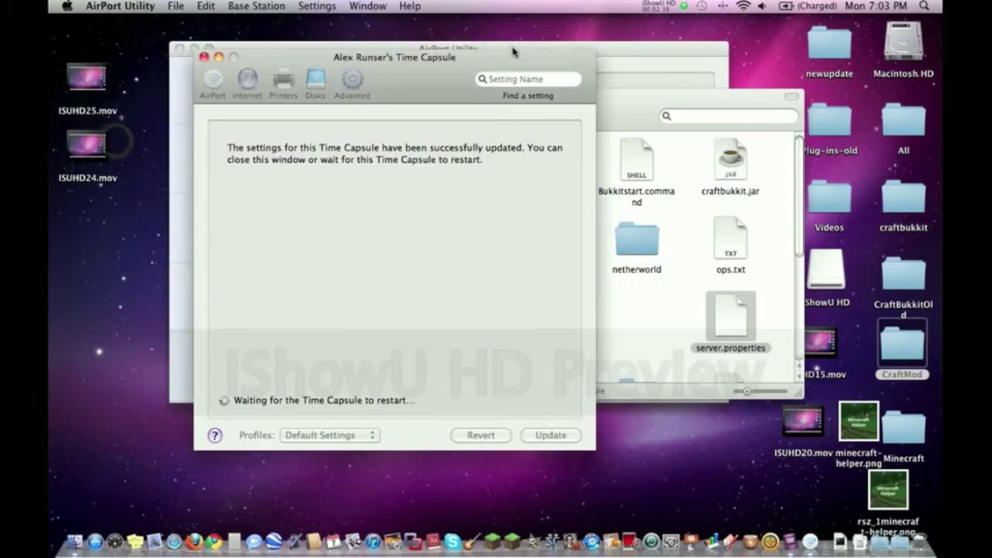
Step: Close the Finder window and check Minecraft under Advanced > Port Mapping
left_click_drag(406, 56, 568, 57)
left_click(277, 97)
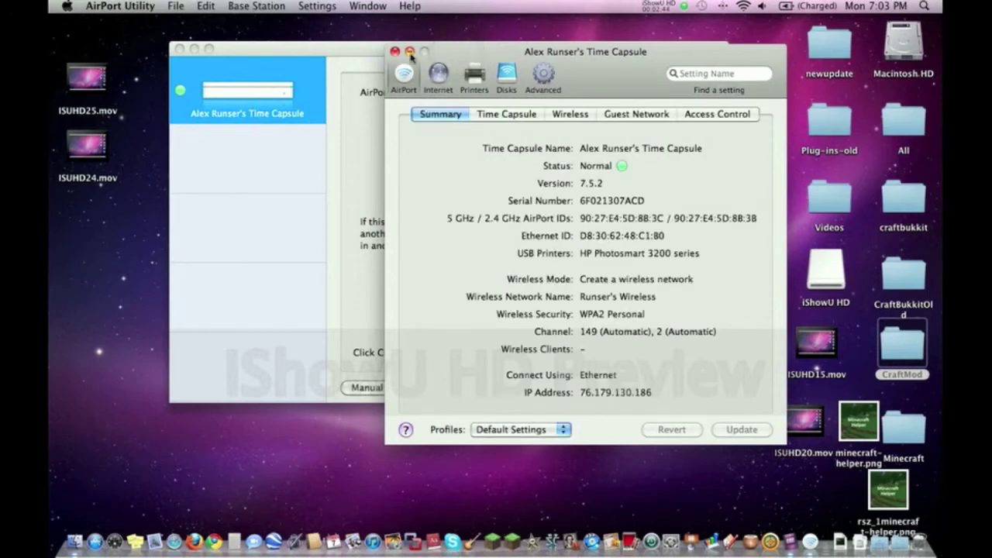
left_click(544, 76)
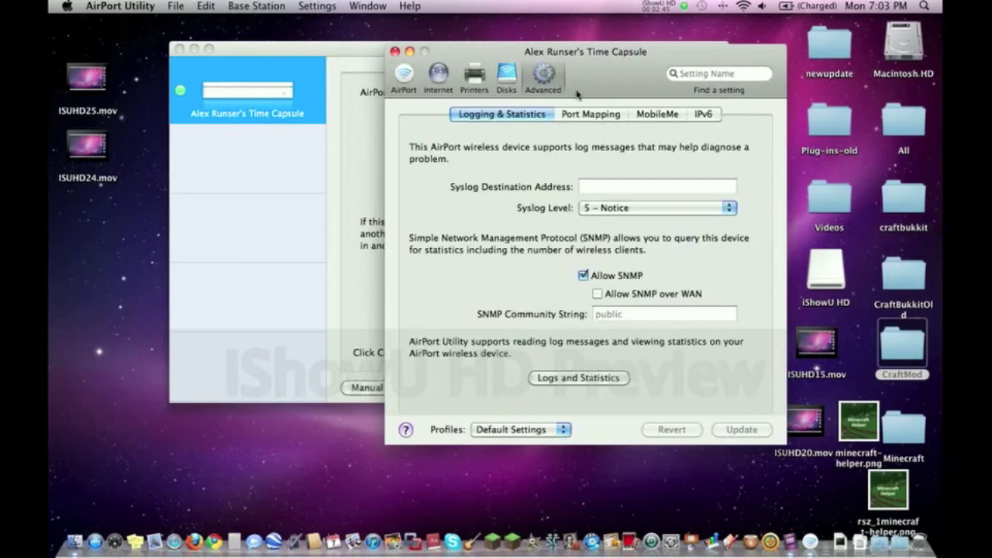
left_click(608, 115)
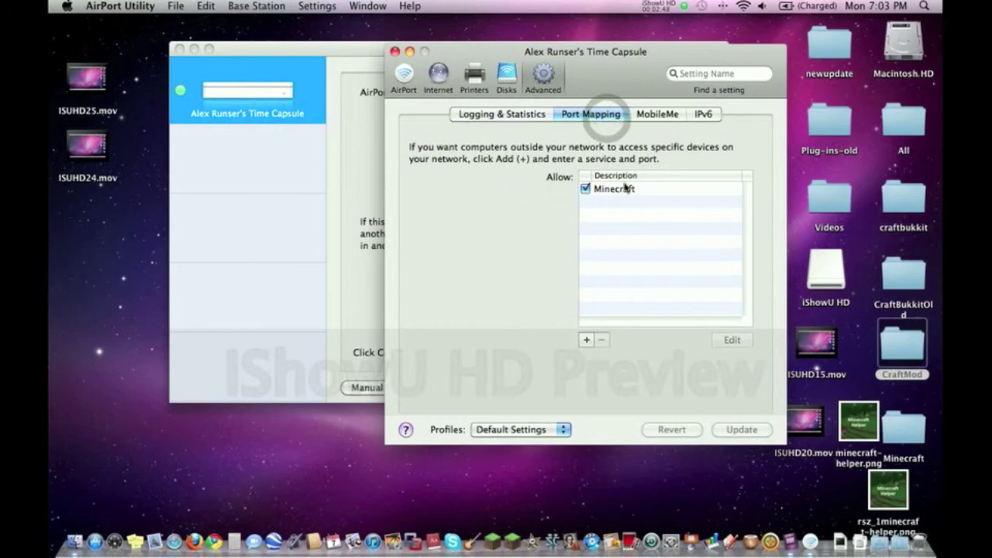
Step: Quit AirPort Utility and start the server with Bukkitstart.command
key("super+q")
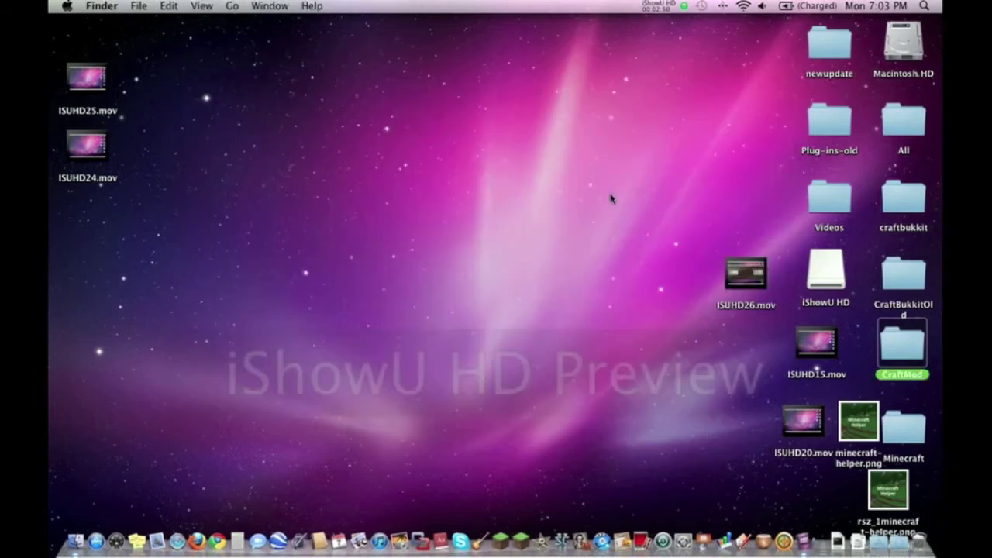
double_click(785, 474)
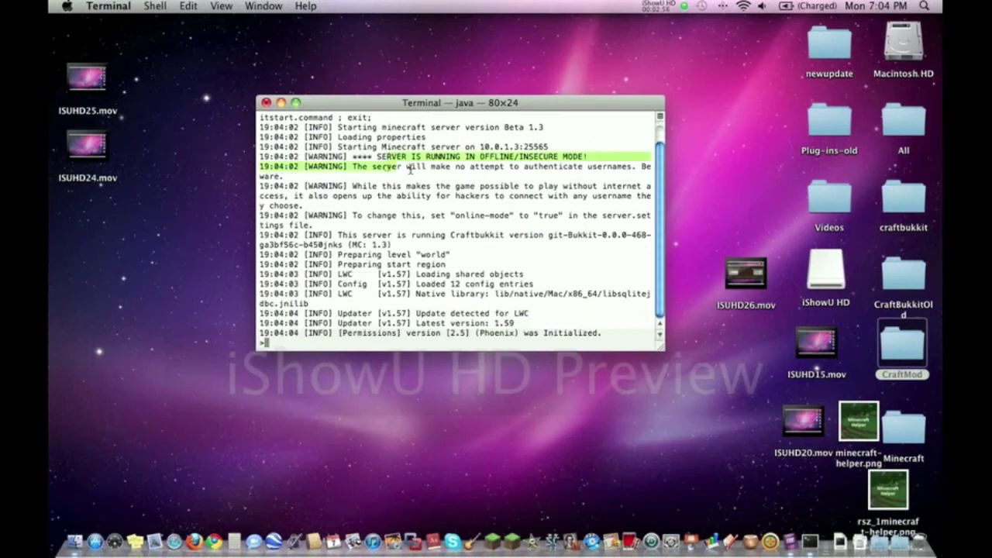
left_click_drag(381, 147, 531, 149)
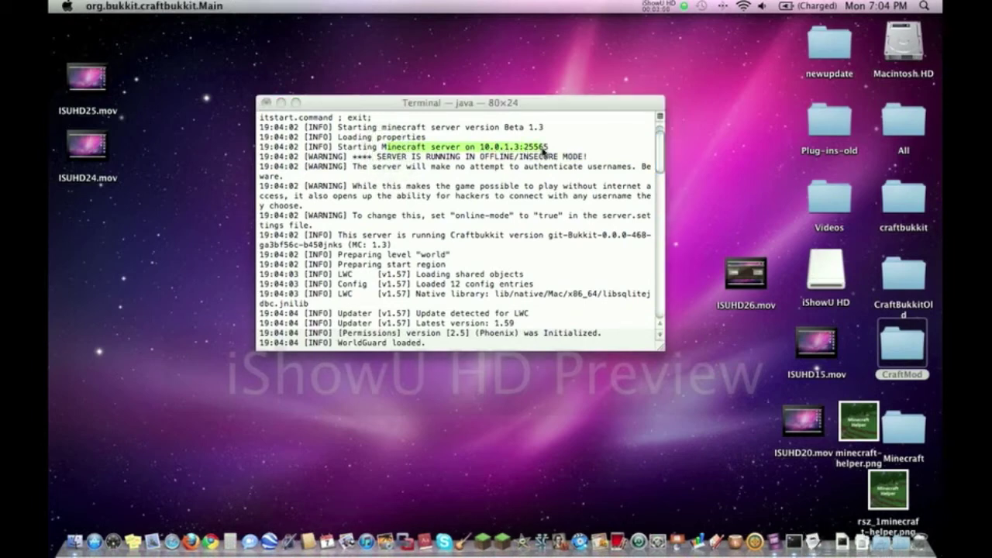
triple_click(543, 147)
left_click(543, 146)
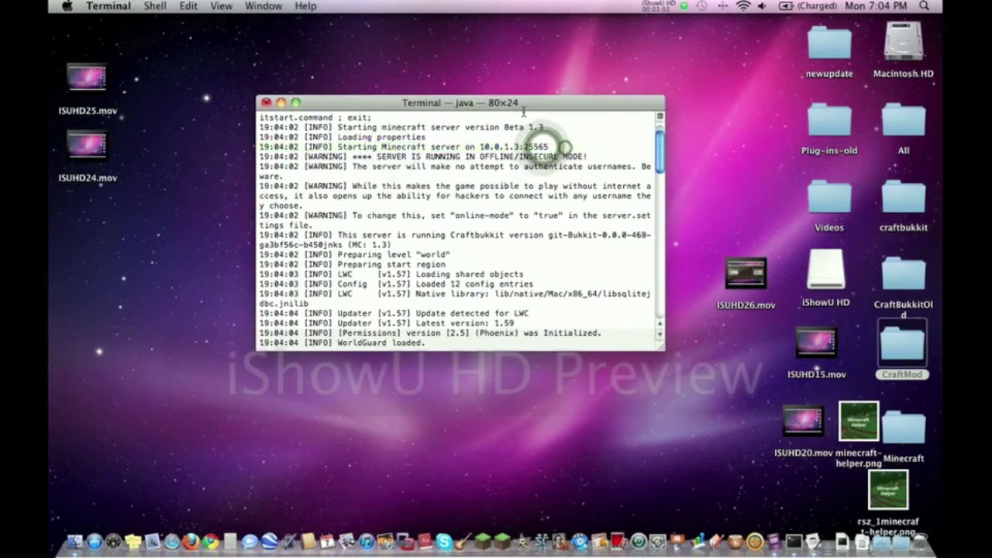
Step: Highlight port 25565 at the end of the server start log line
left_click_drag(518, 103, 513, 91)
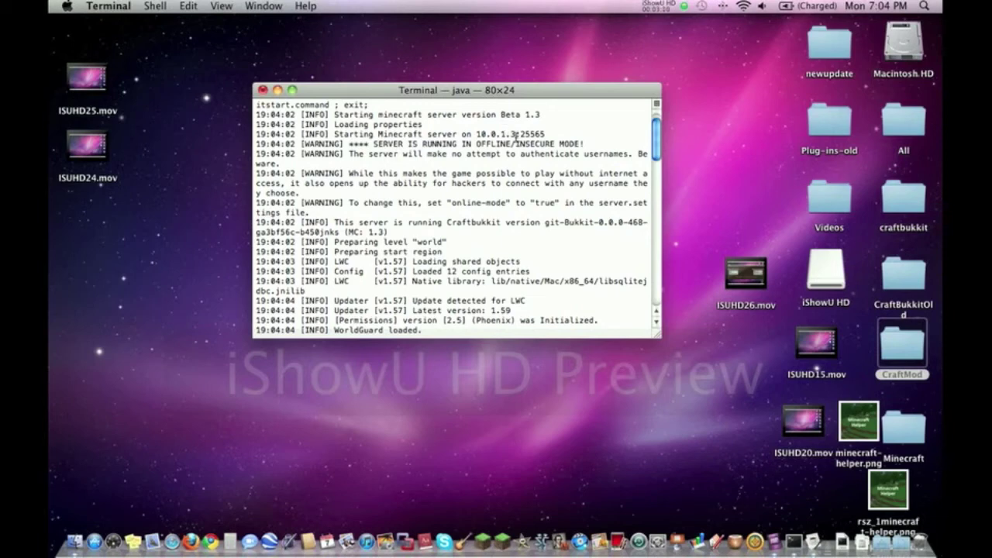
left_click_drag(512, 134, 552, 134)
left_click(551, 134)
Step: Scroll up and select the 'Starting Minecraft server on 10.0.1.3:25565' line
scroll(572, 146, "up", 1)
mouse_move(563, 155)
left_mouse_down()
mouse_move(575, 163)
mouse_move(558, 155)
left_mouse_up()
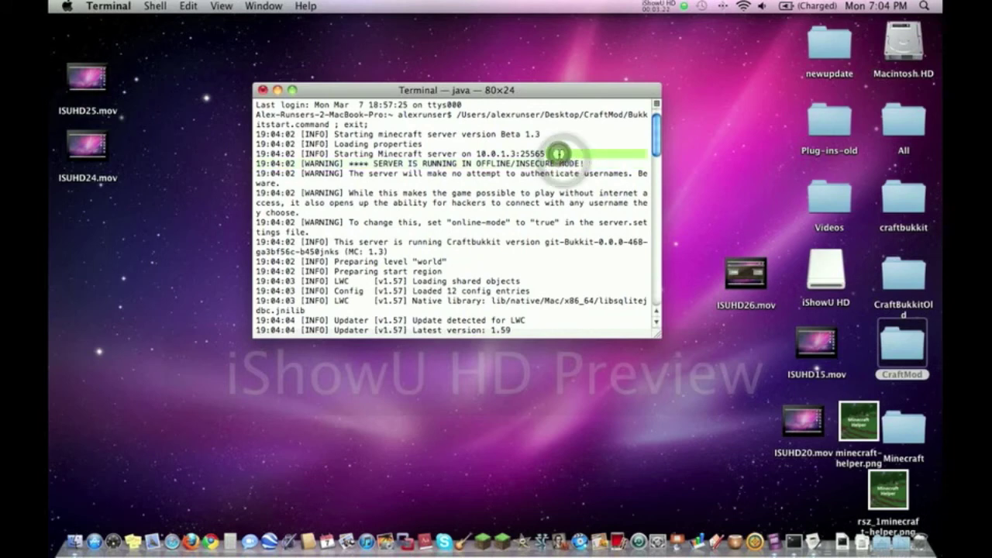
triple_click(559, 154)
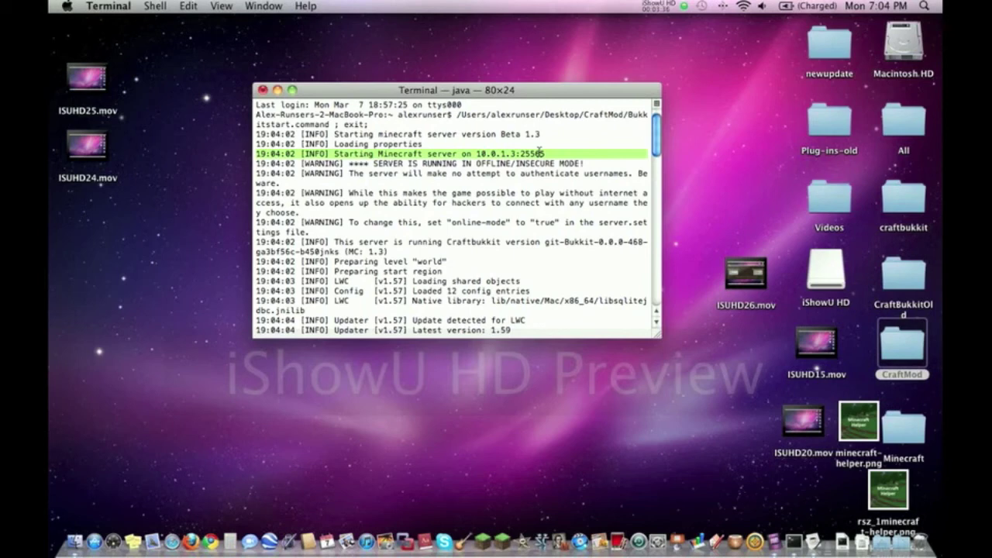
left_click(540, 152)
left_click(554, 155)
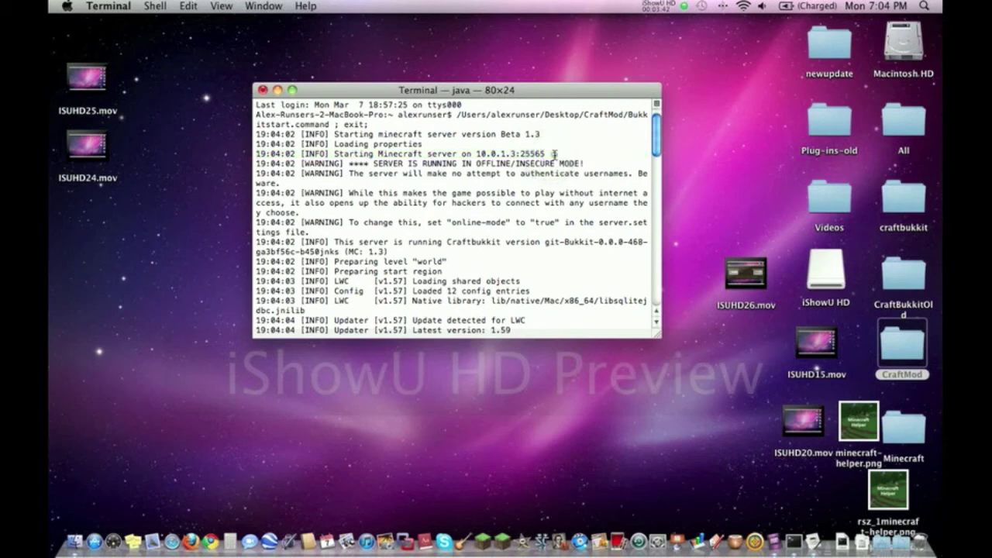
triple_click(554, 155)
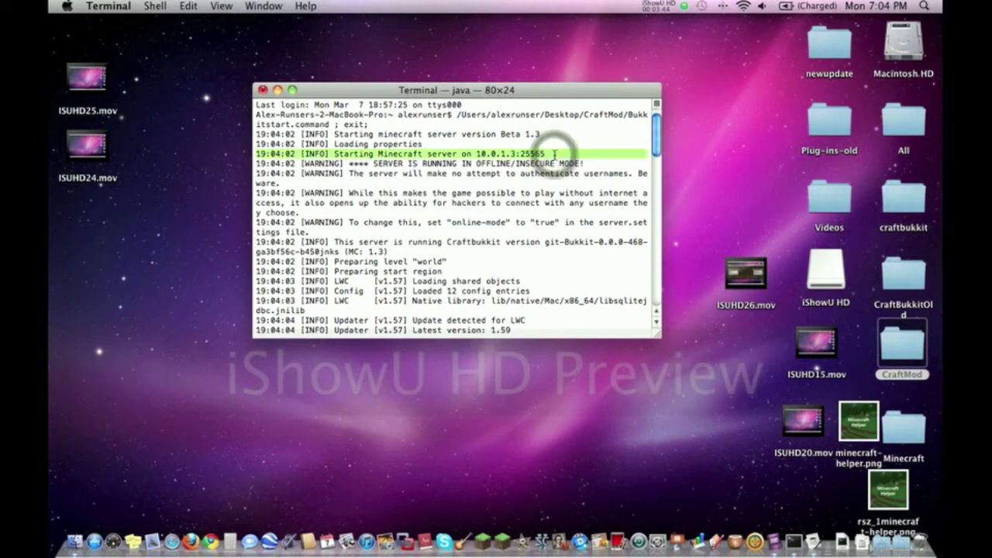